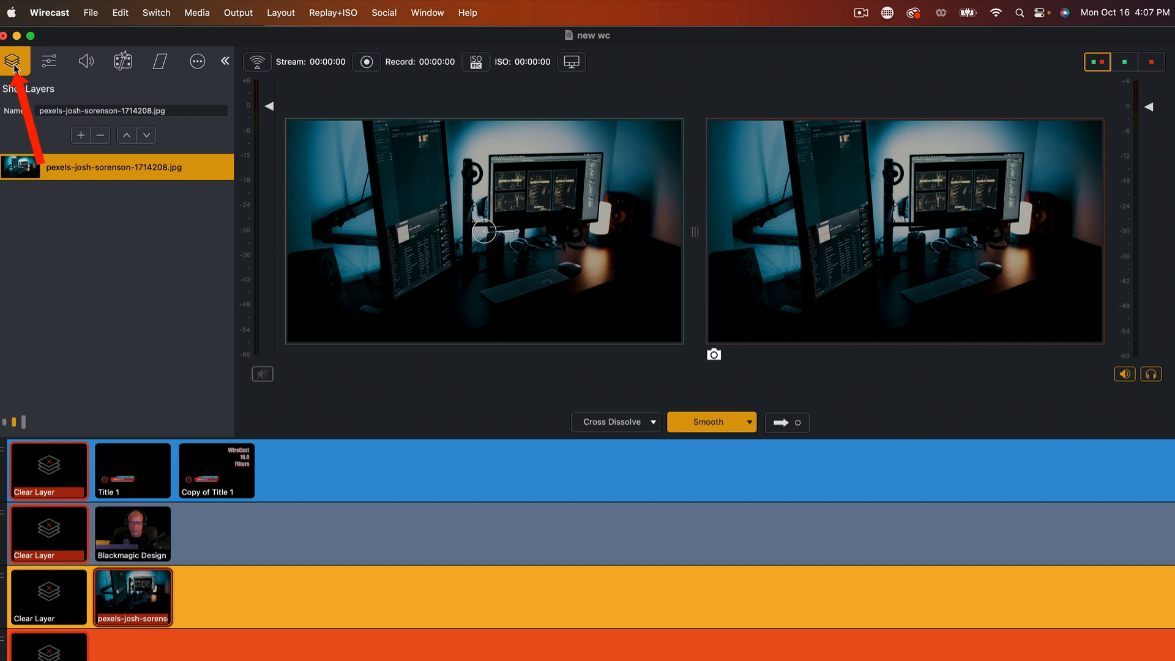
Look through the background image's layer properties, audio, transition and source settings, finishing at its video filters.
left_click(49, 62)
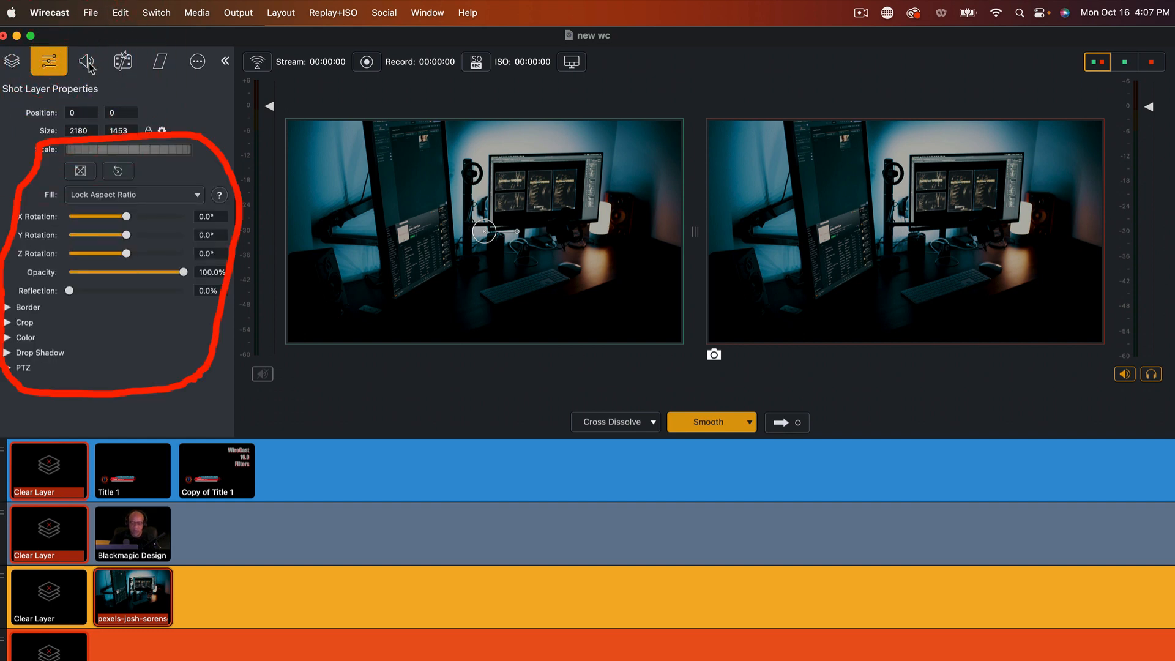
left_click(87, 62)
left_click(160, 61)
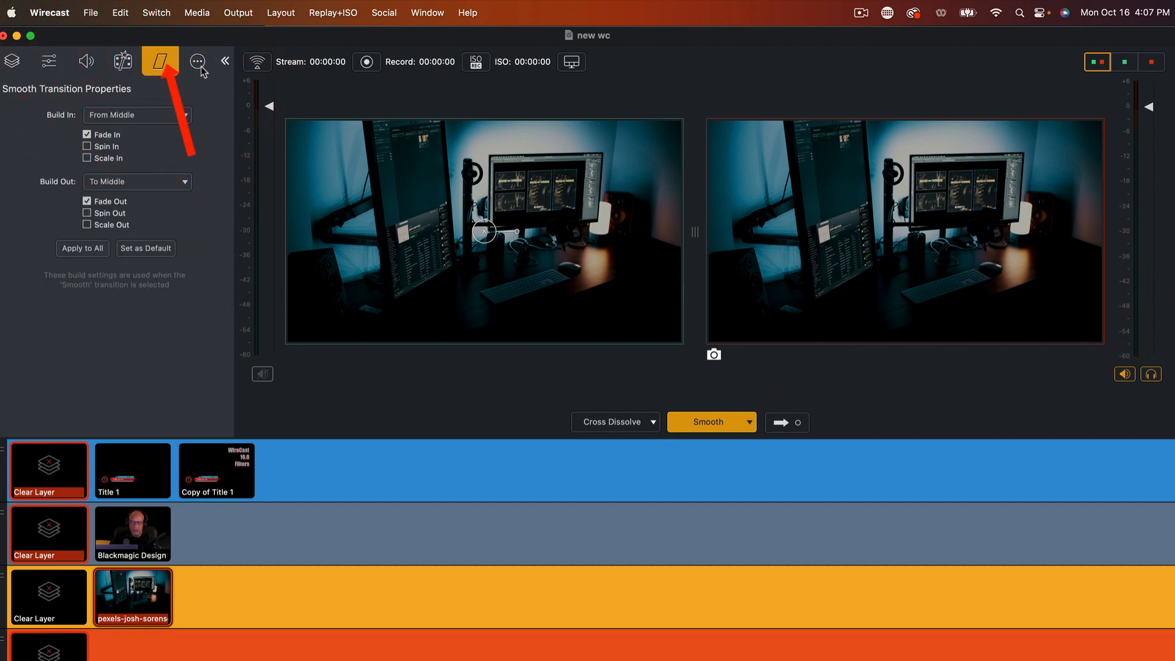
left_click(198, 64)
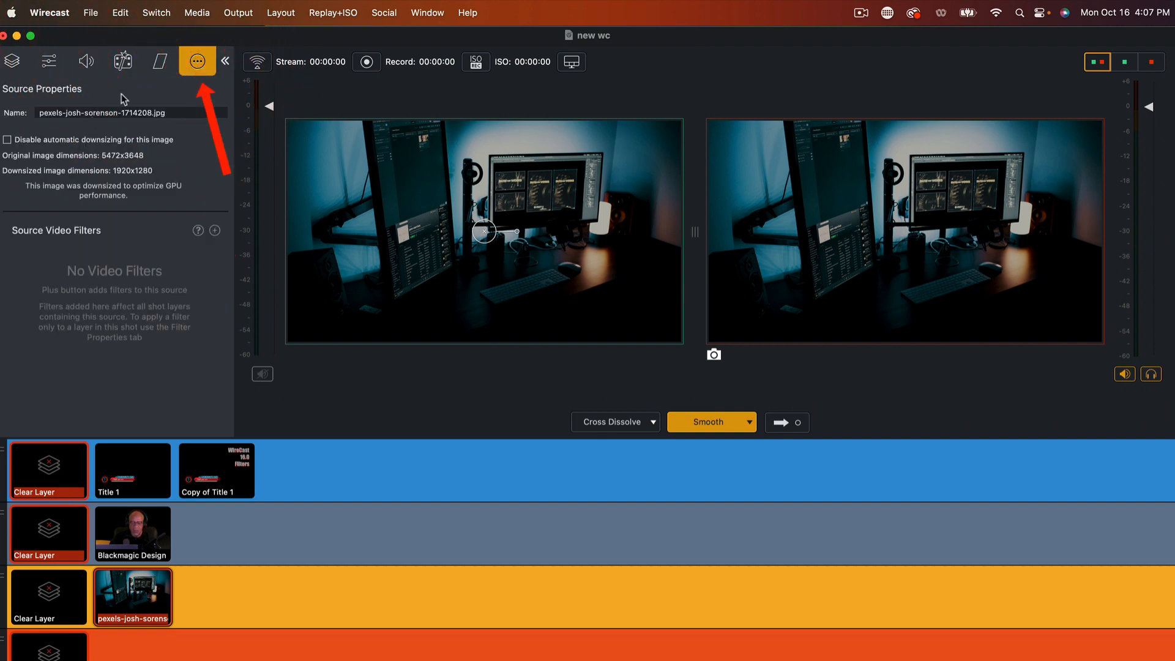
left_click(127, 69)
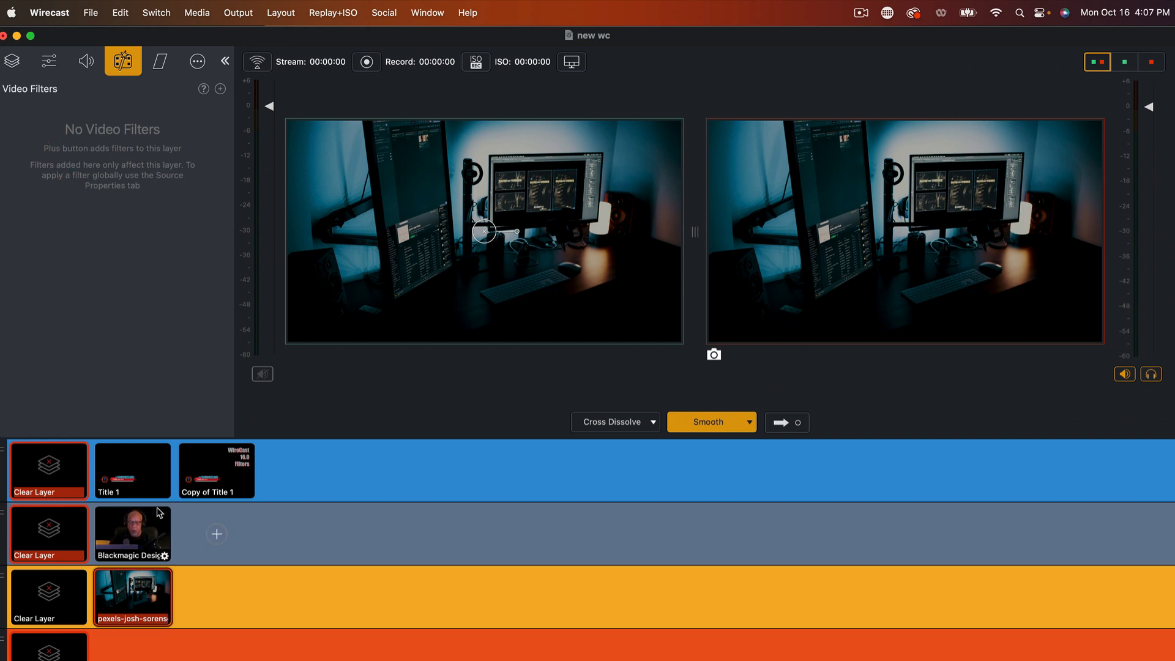
Examine which video filters can be added to the pexels-josh-sorenson background image shot.
left_click(150, 599)
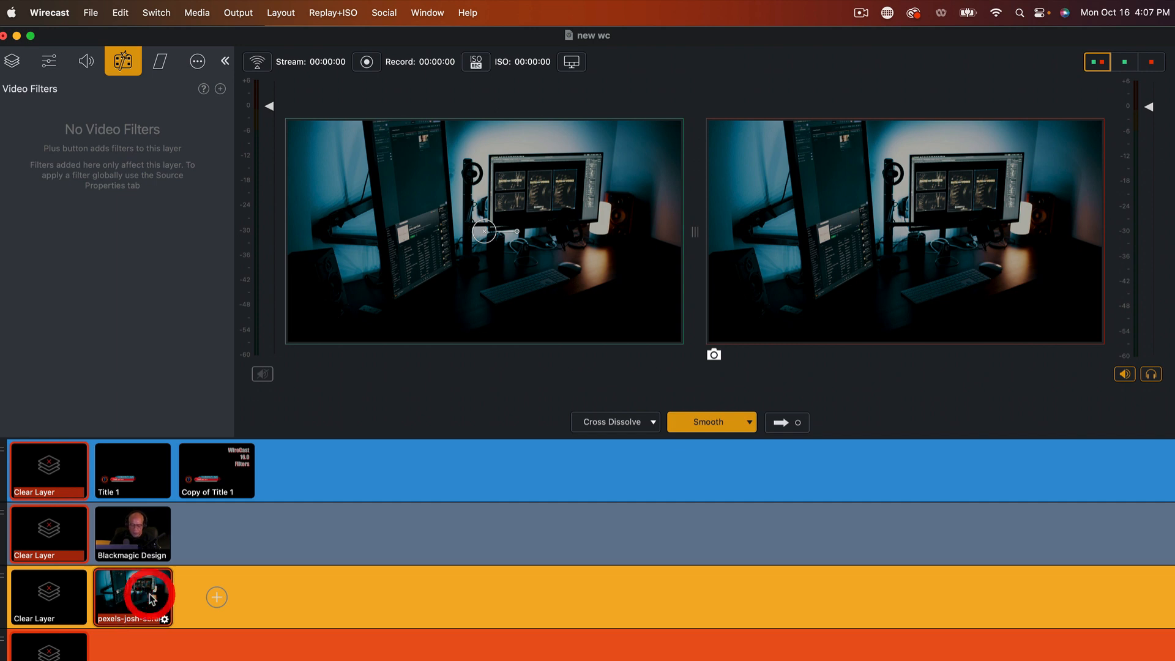
left_click(204, 90)
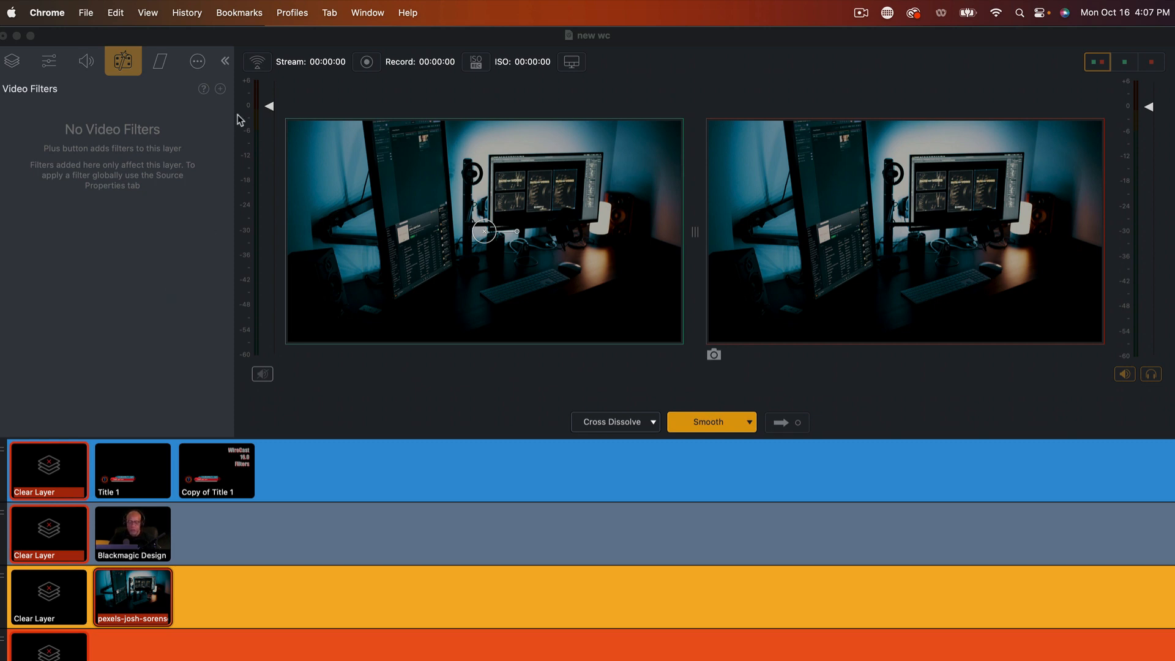
left_click(215, 594)
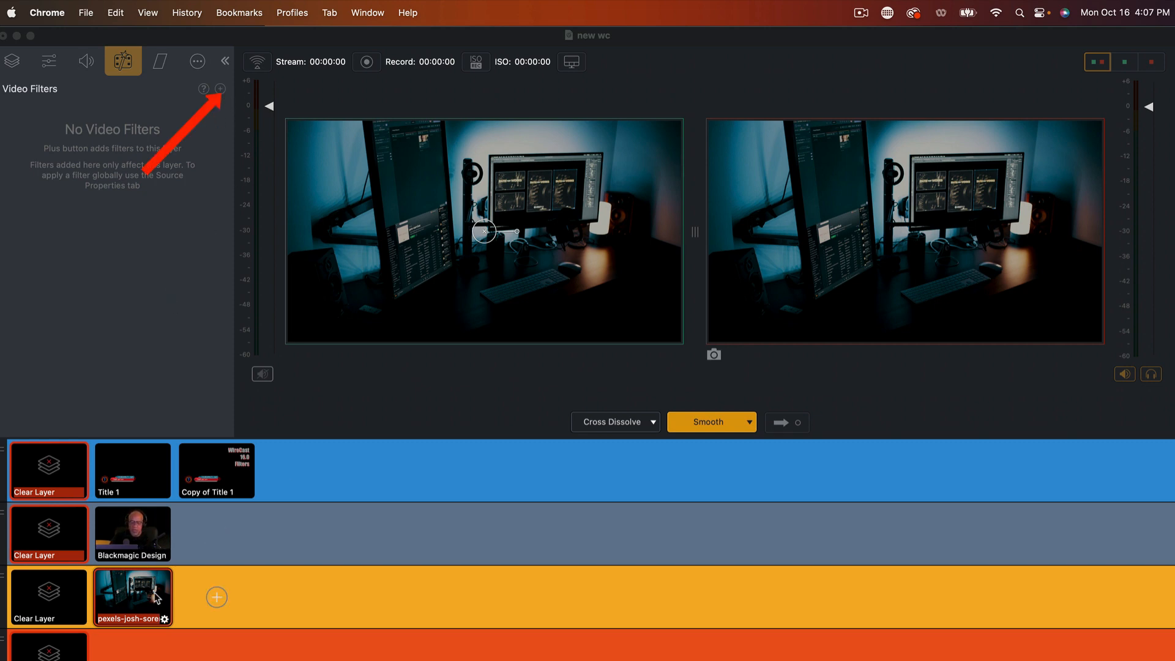
left_click(221, 90)
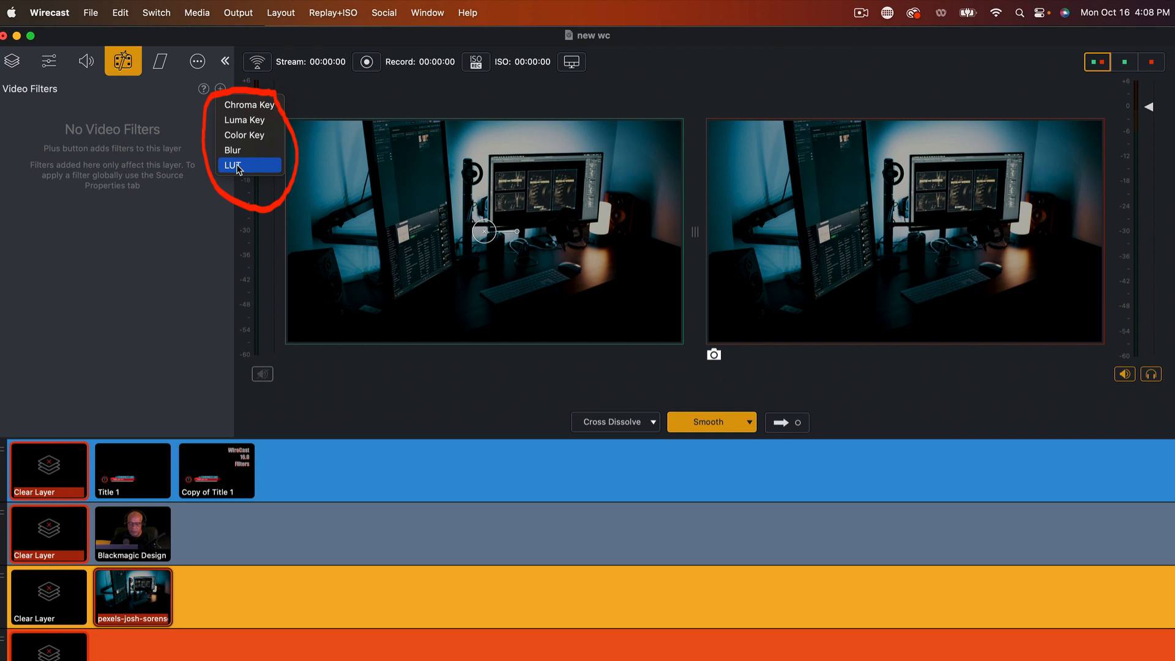
left_click(194, 265)
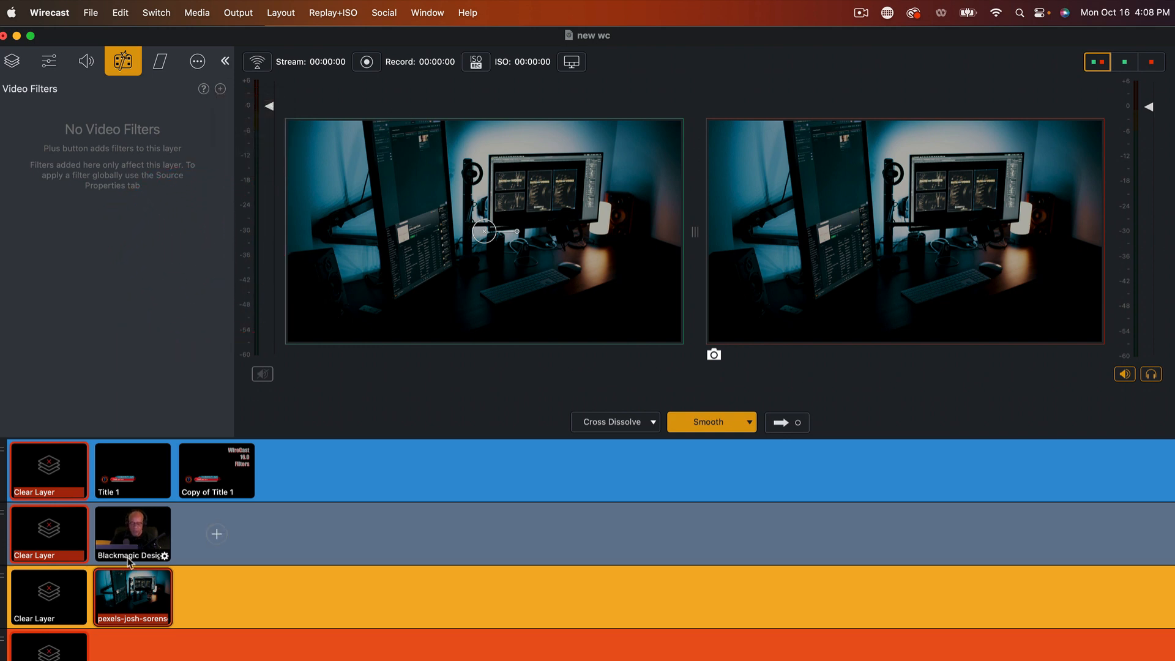
Take the Blackmagic Design camera shot live over the background image.
left_click(149, 530)
left_click(781, 423)
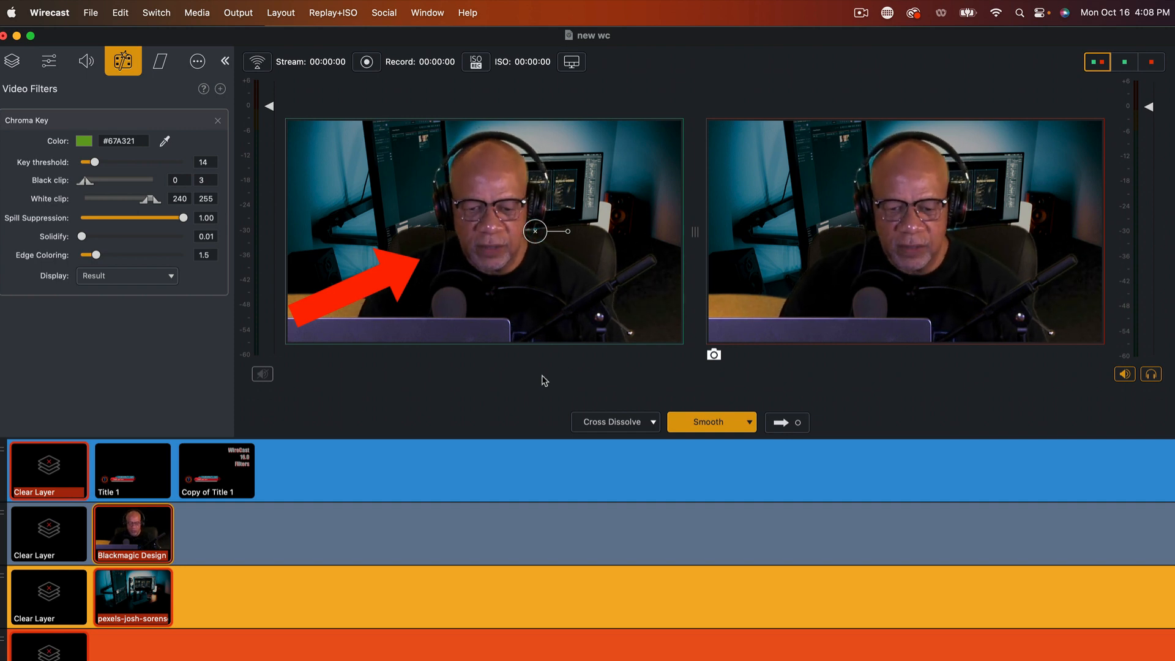
Add a Blur filter to the pexels-josh-sorenson background image layer.
left_click(147, 597)
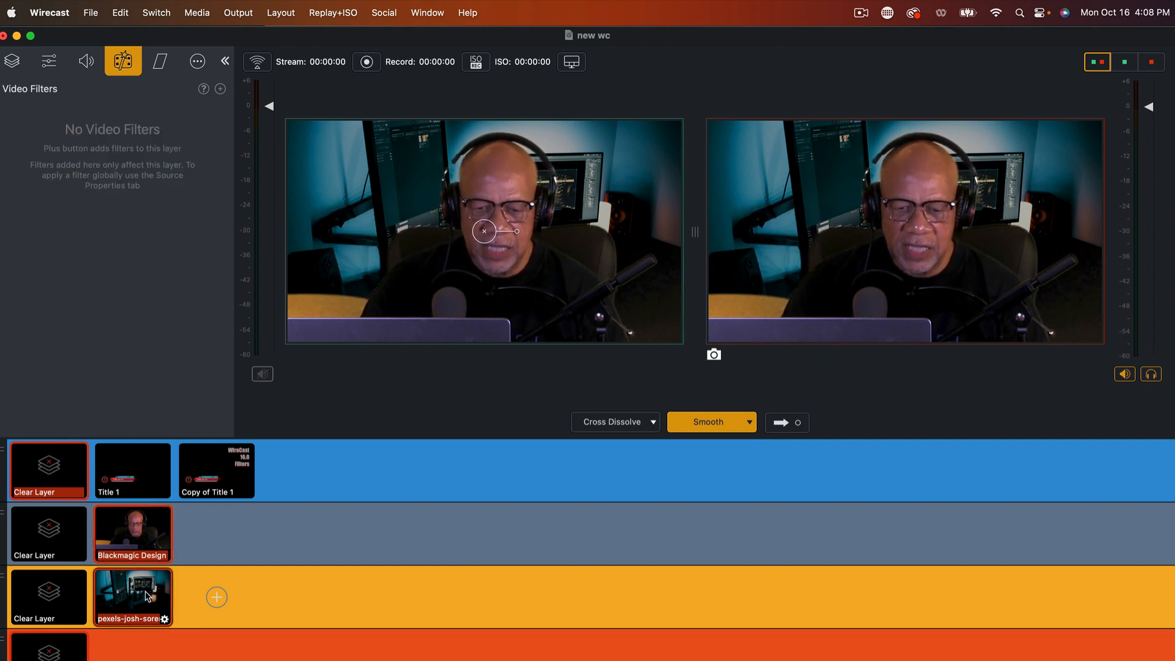
left_click(136, 541)
left_click(140, 600)
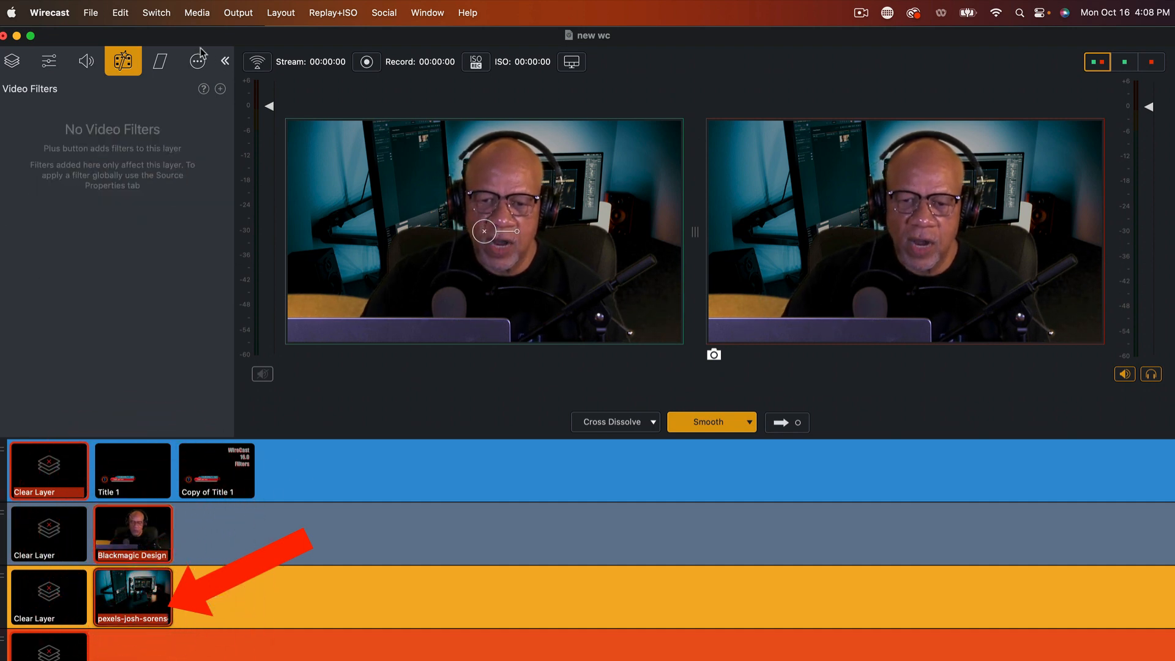
left_click(221, 90)
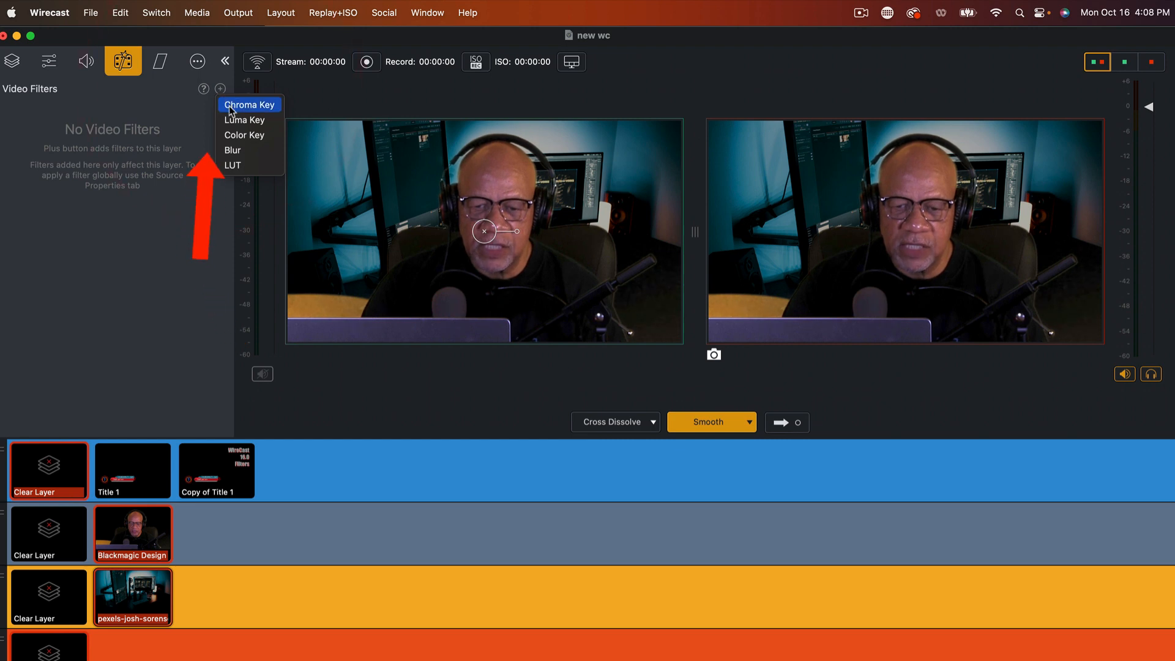
left_click(236, 152)
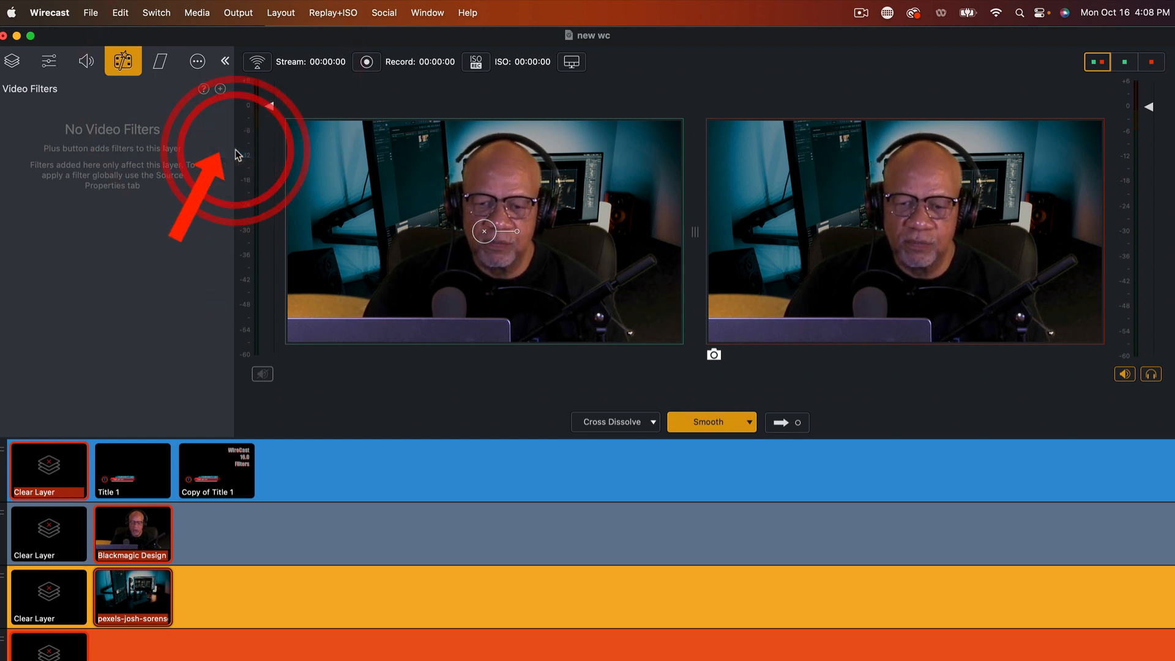
mouse_move(174, 125)
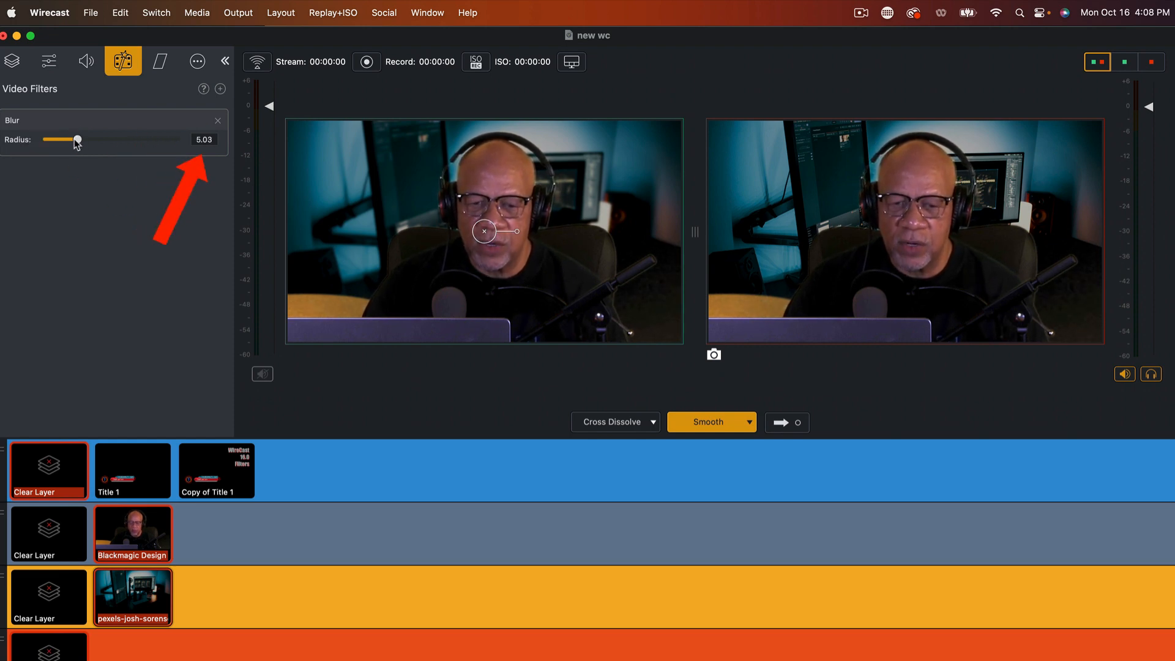
Set the background's blur radius to 17.59 and send the blurred background live.
mouse_move(78, 141)
left_mouse_down()
mouse_move(43, 141)
mouse_move(95, 140)
mouse_move(72, 139)
left_mouse_up()
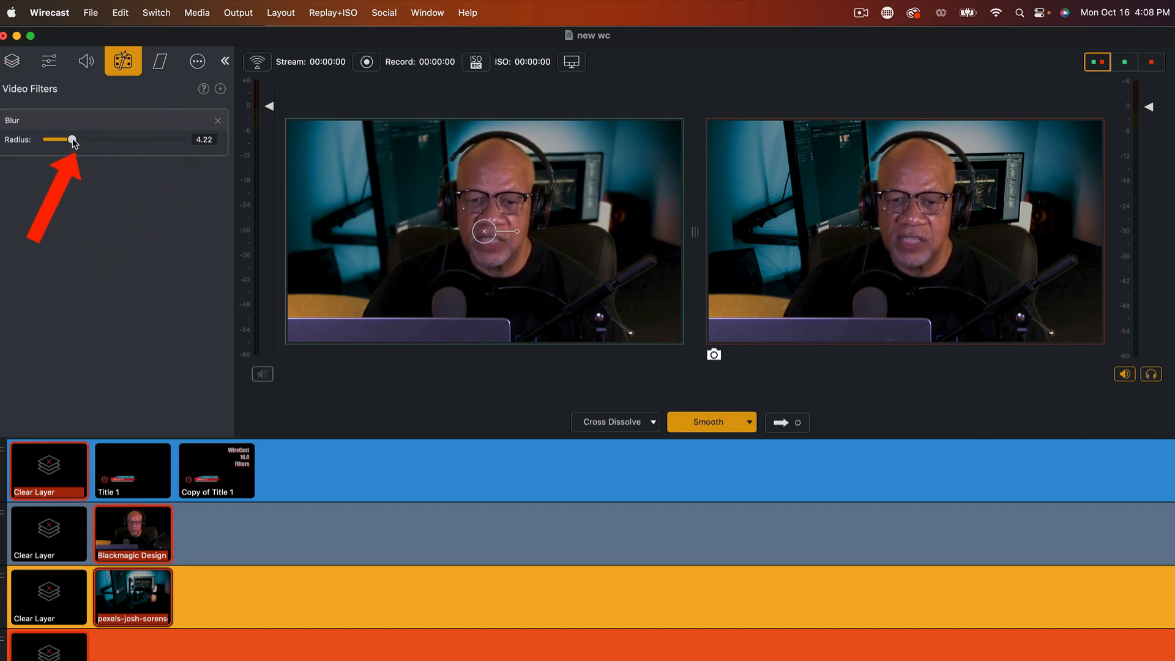
left_click_drag(72, 139, 124, 140)
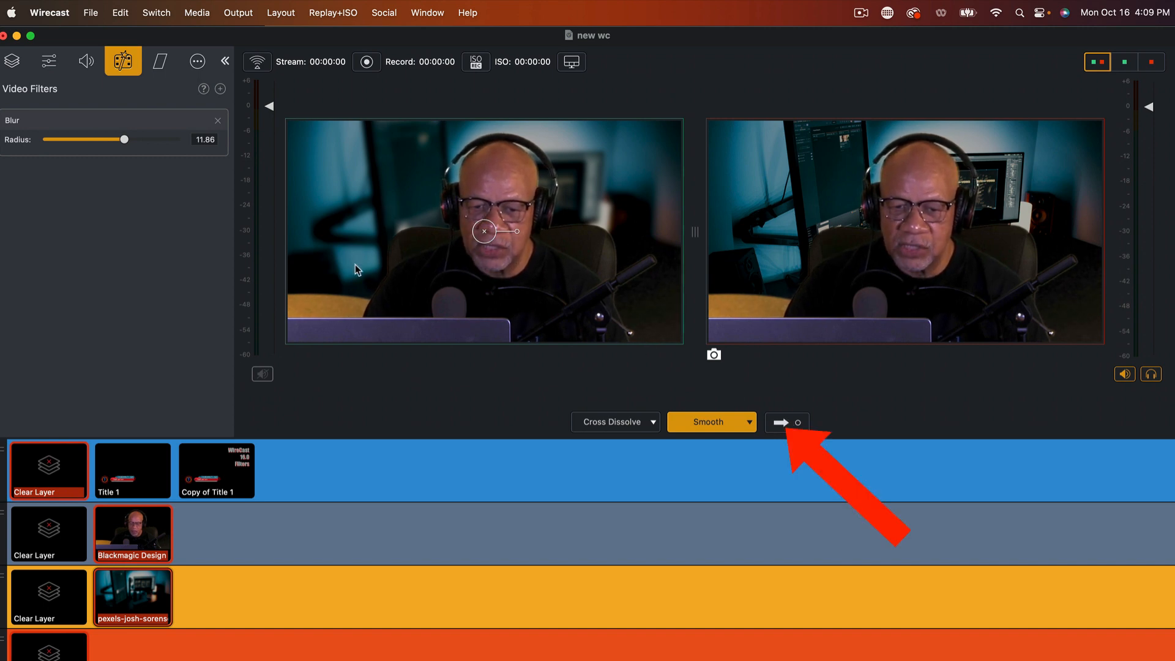
mouse_move(124, 140)
left_mouse_down()
mouse_move(182, 141)
mouse_move(48, 152)
mouse_move(163, 149)
left_mouse_up()
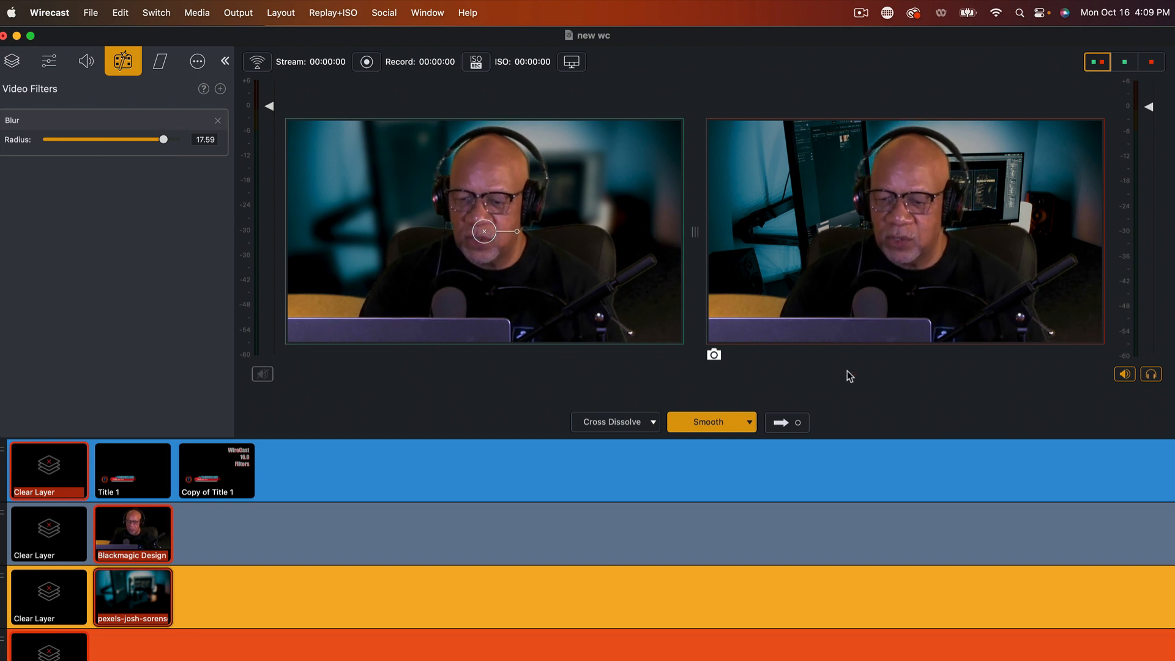
left_click(784, 423)
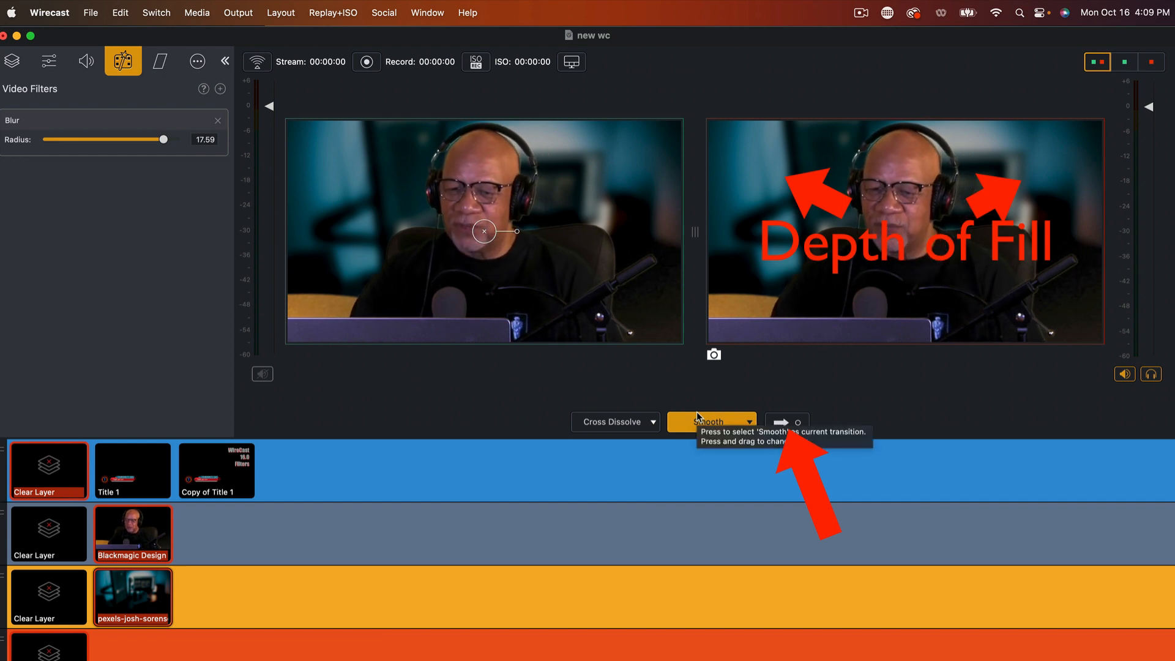
Take the Title 1 lower-third shot live on top of the camera shot.
left_click(141, 472)
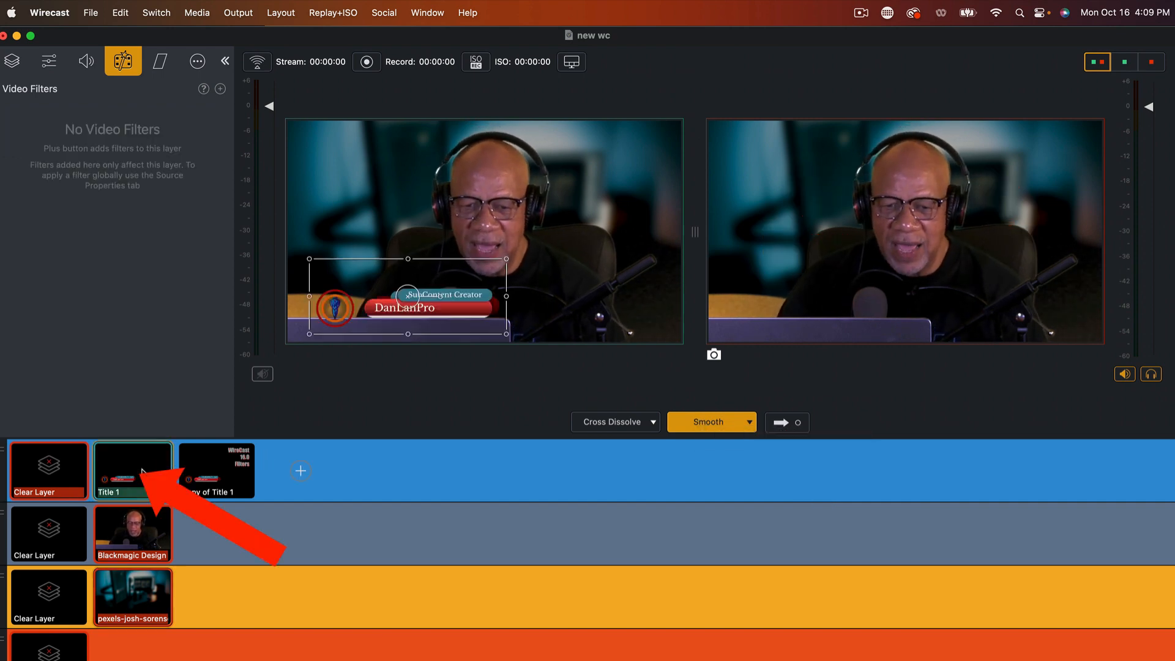
left_click(785, 423)
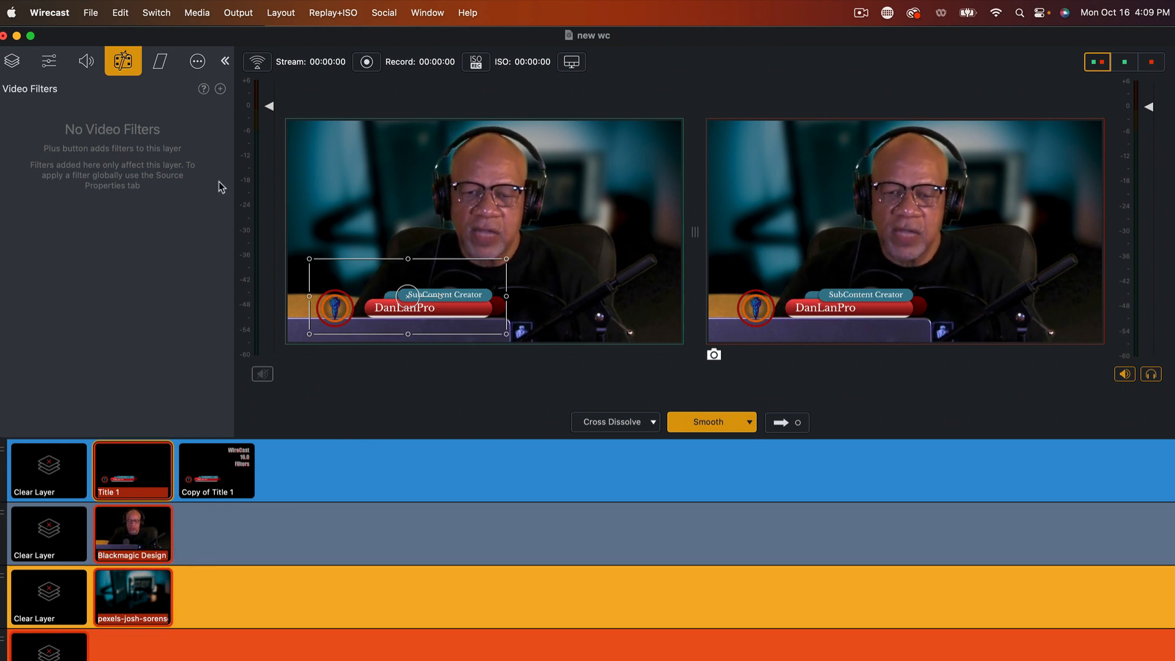
Replace the background image's Blur filter with a LUT filter.
left_click(158, 600)
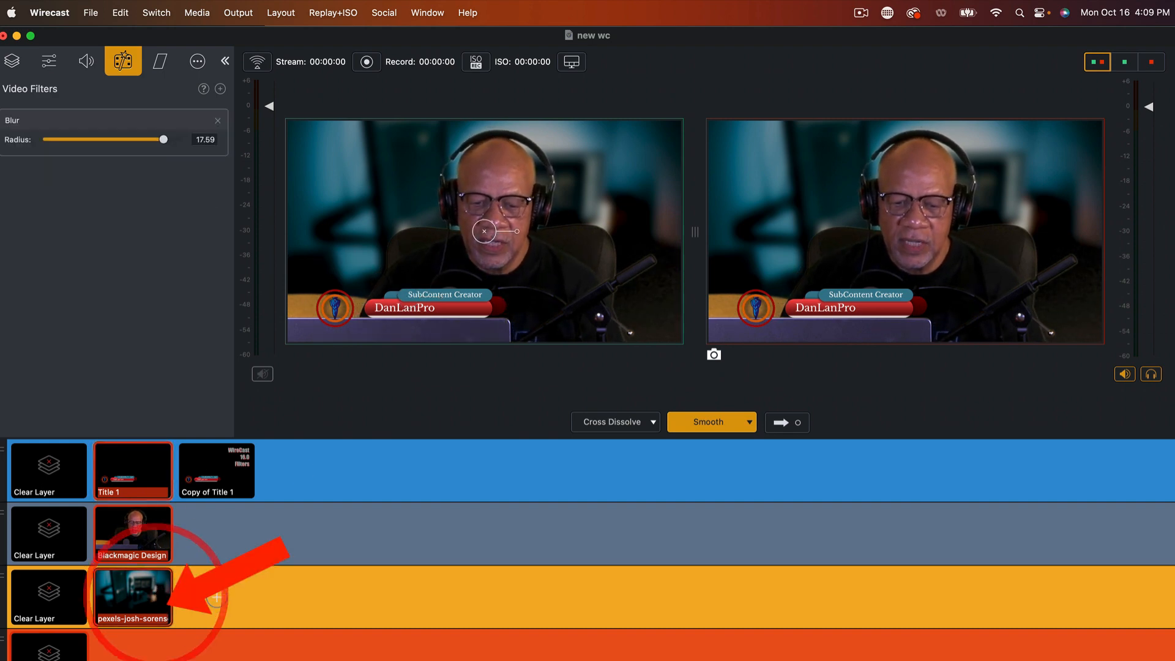
left_click(219, 121)
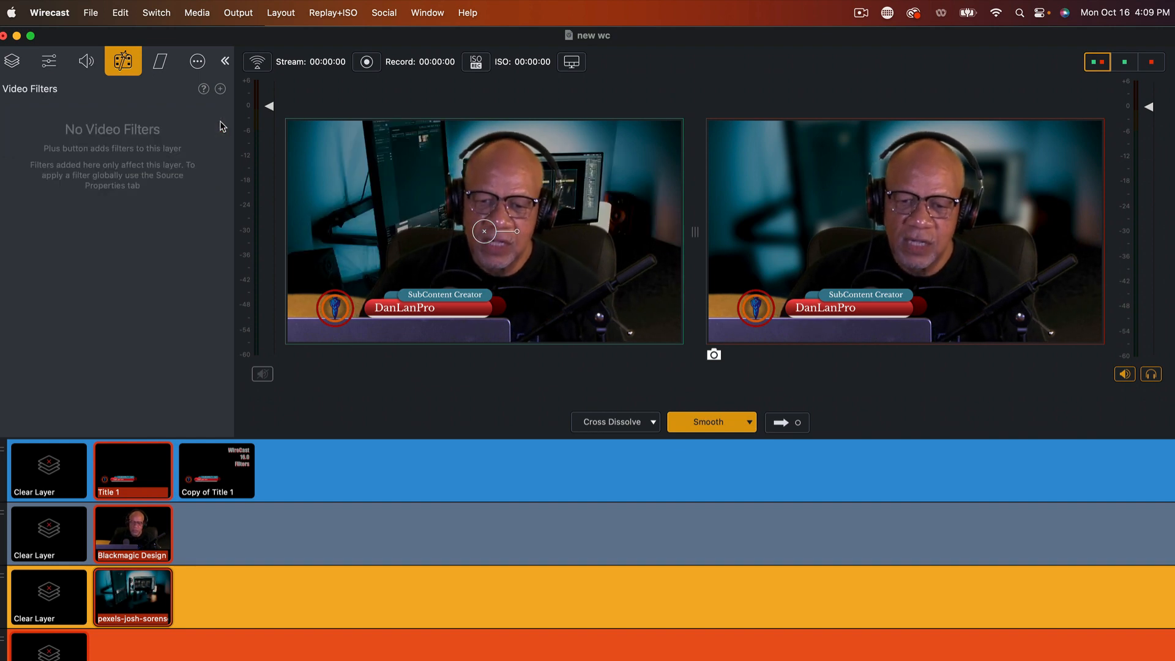
left_click(220, 89)
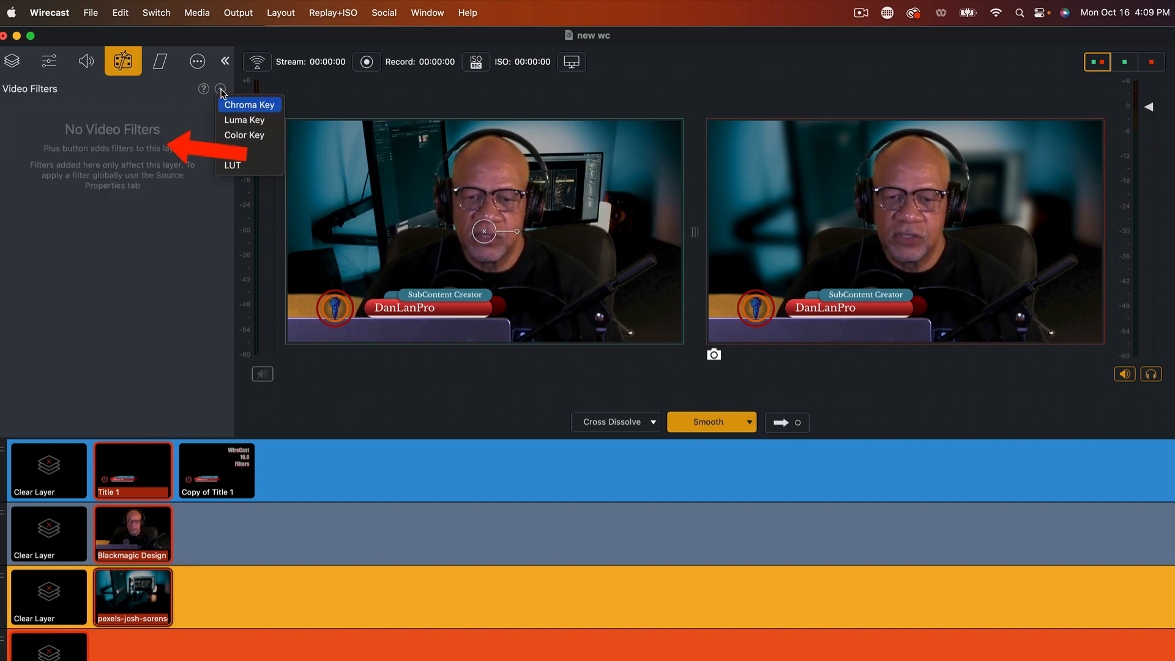
left_click(238, 169)
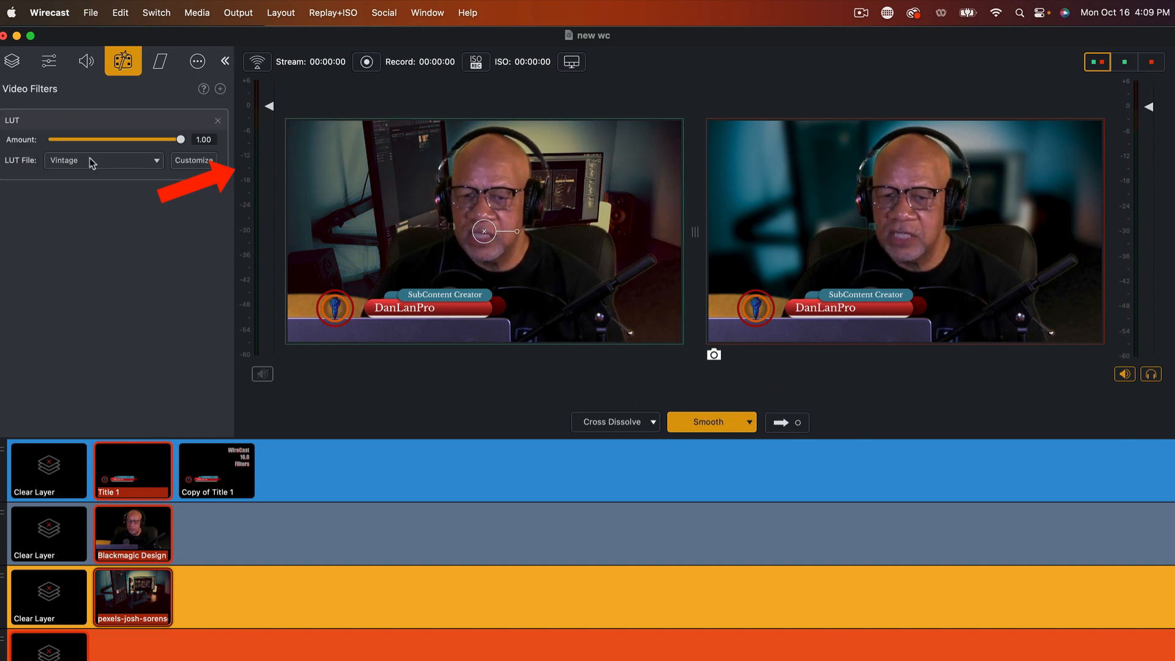
Try the LUT files Mars, Burnt, Desert, Vintage and Iceberg in turn on the background image.
left_click(158, 162)
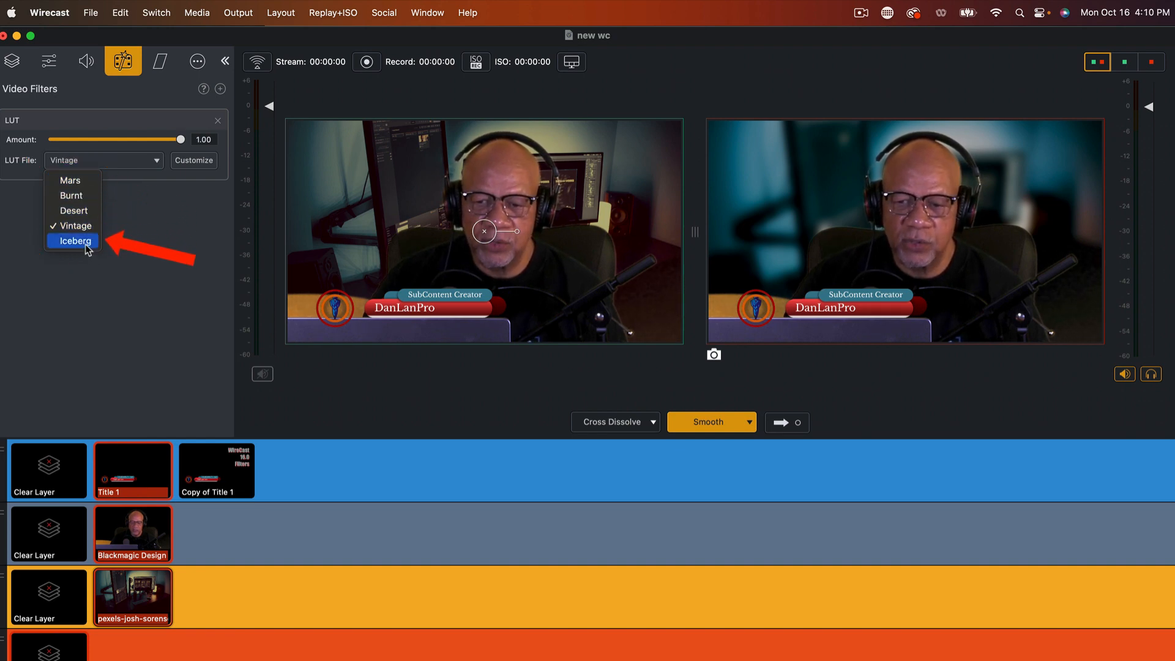
left_click(71, 181)
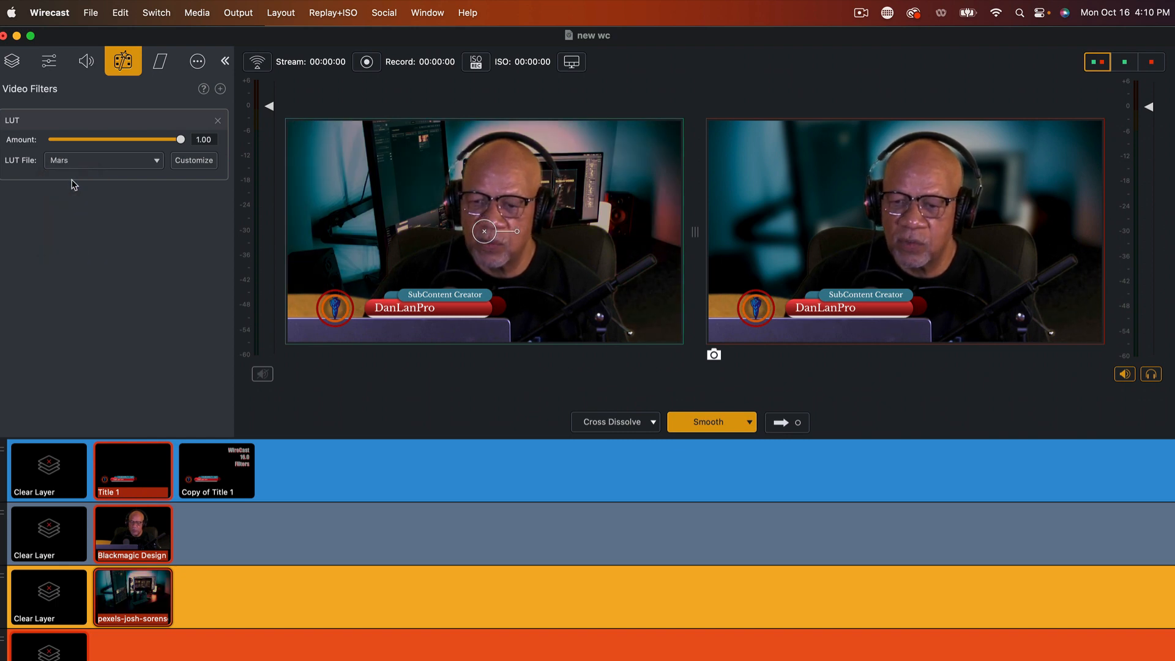
left_click(156, 163)
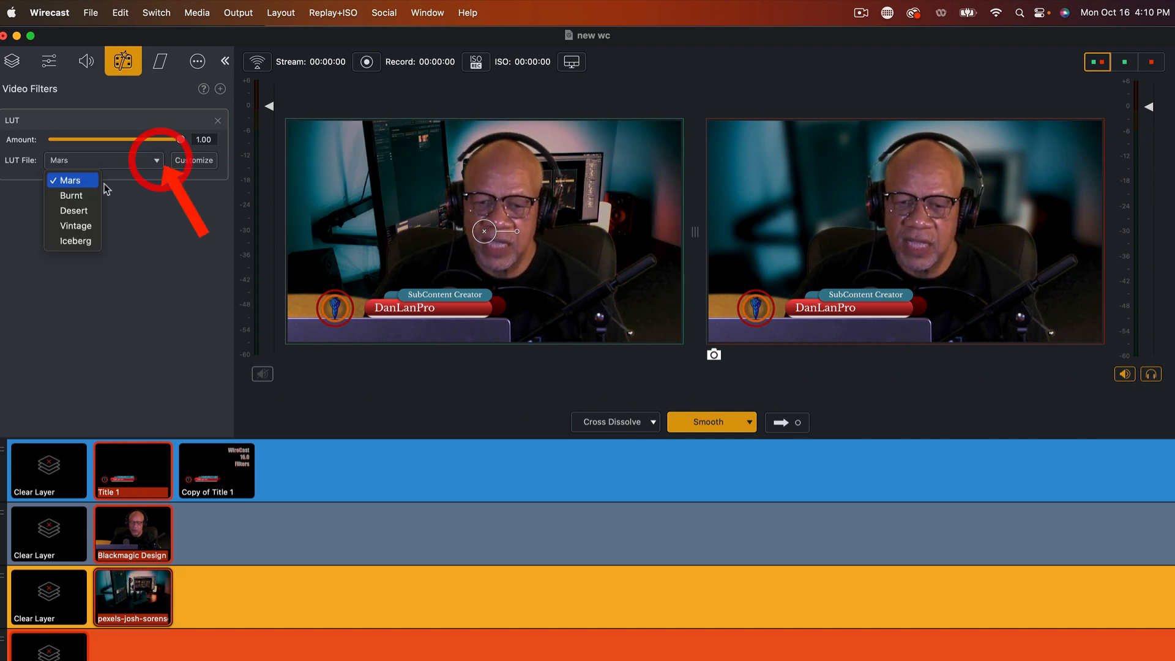
left_click(75, 196)
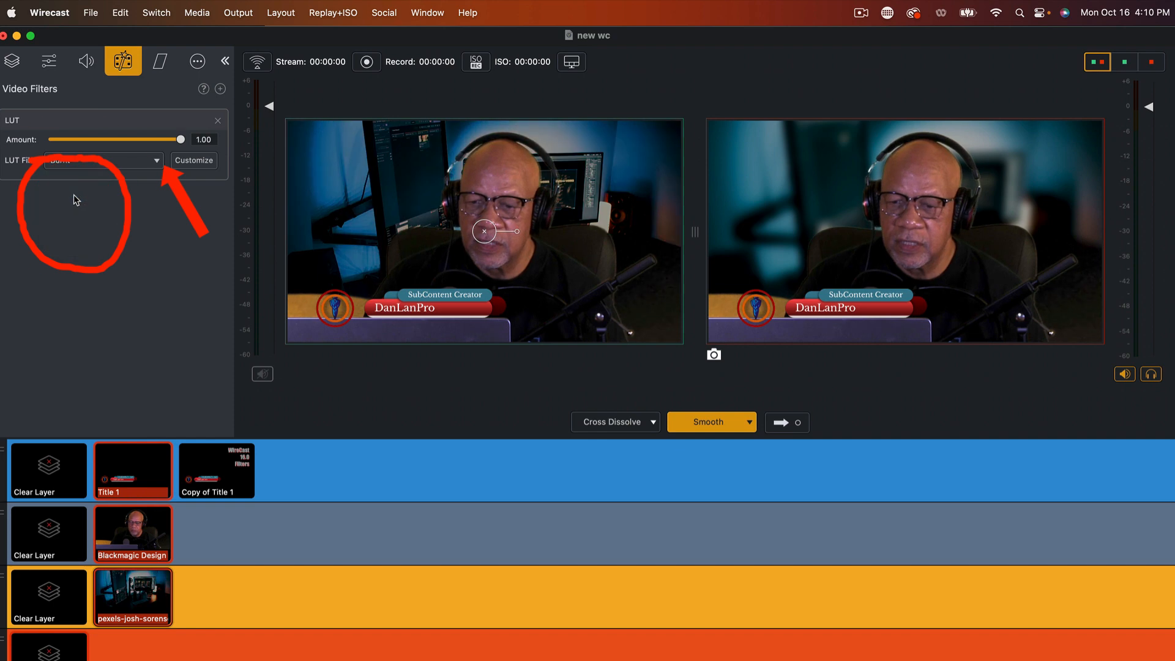
left_click(157, 161)
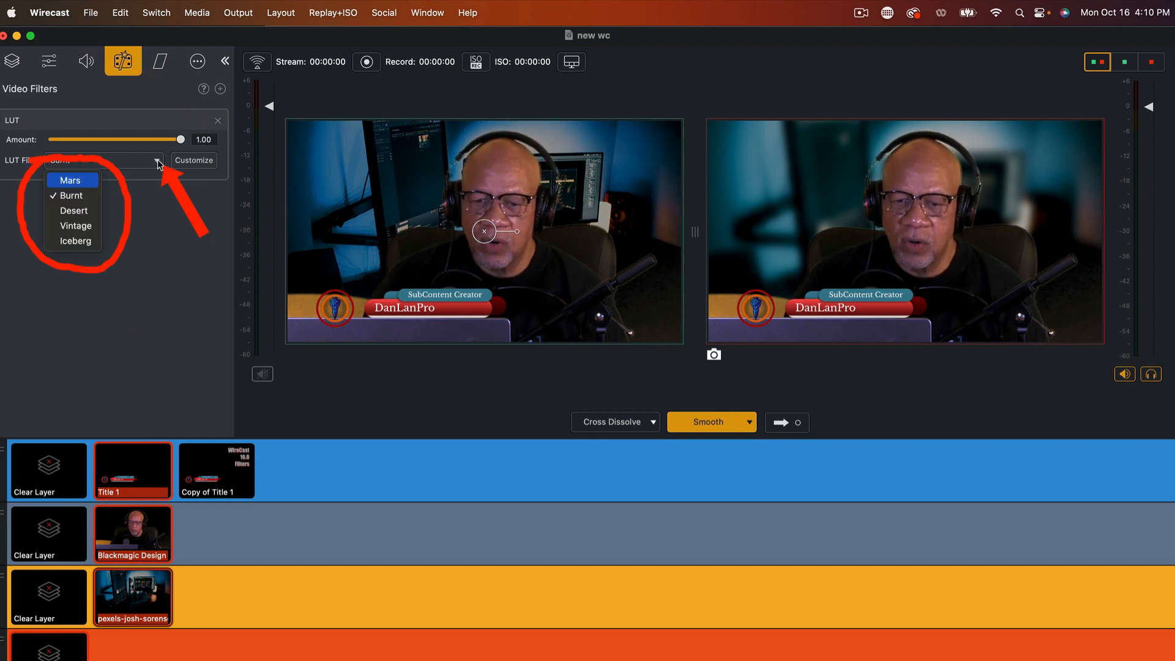
left_click(74, 212)
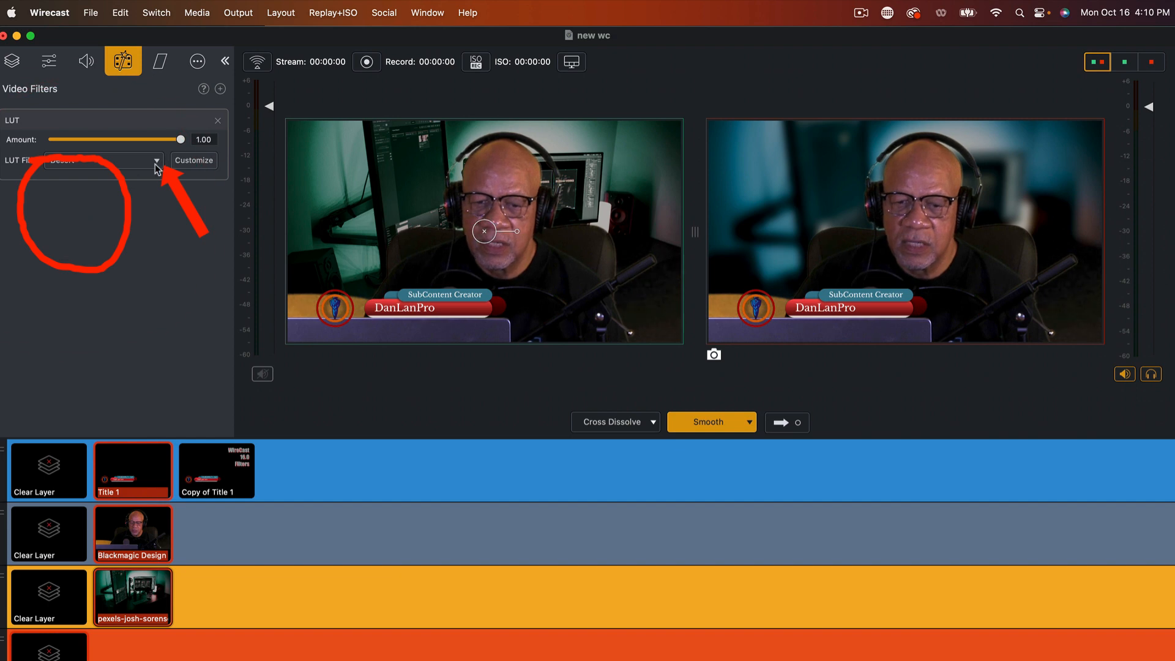
left_click(157, 168)
left_click(84, 229)
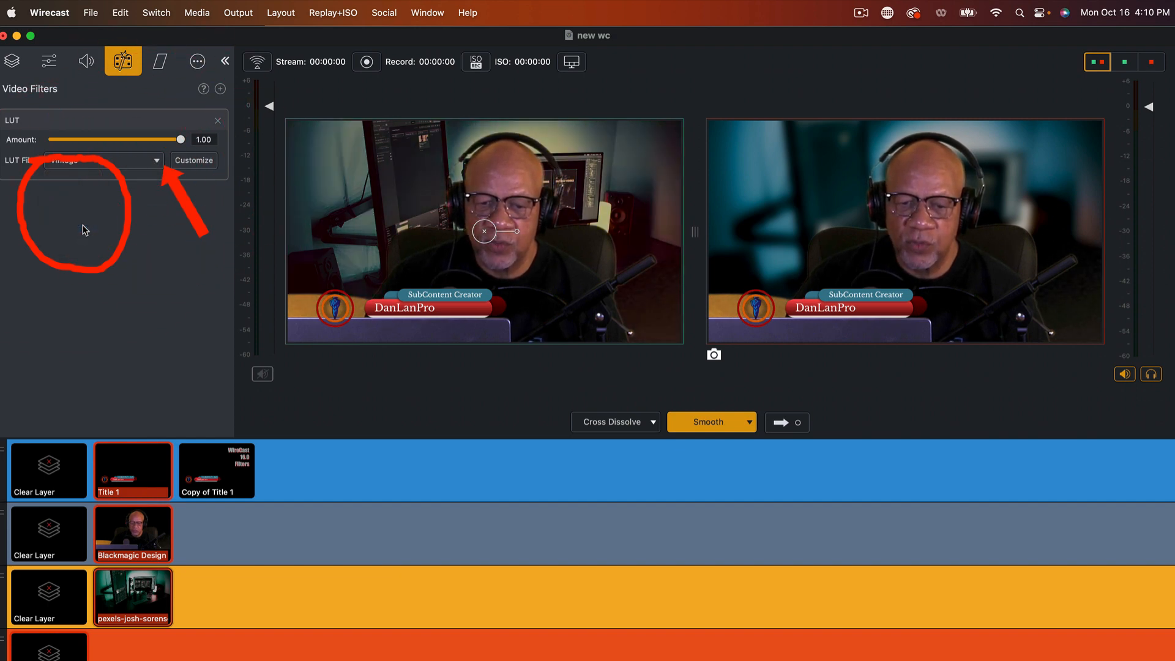
left_click(157, 163)
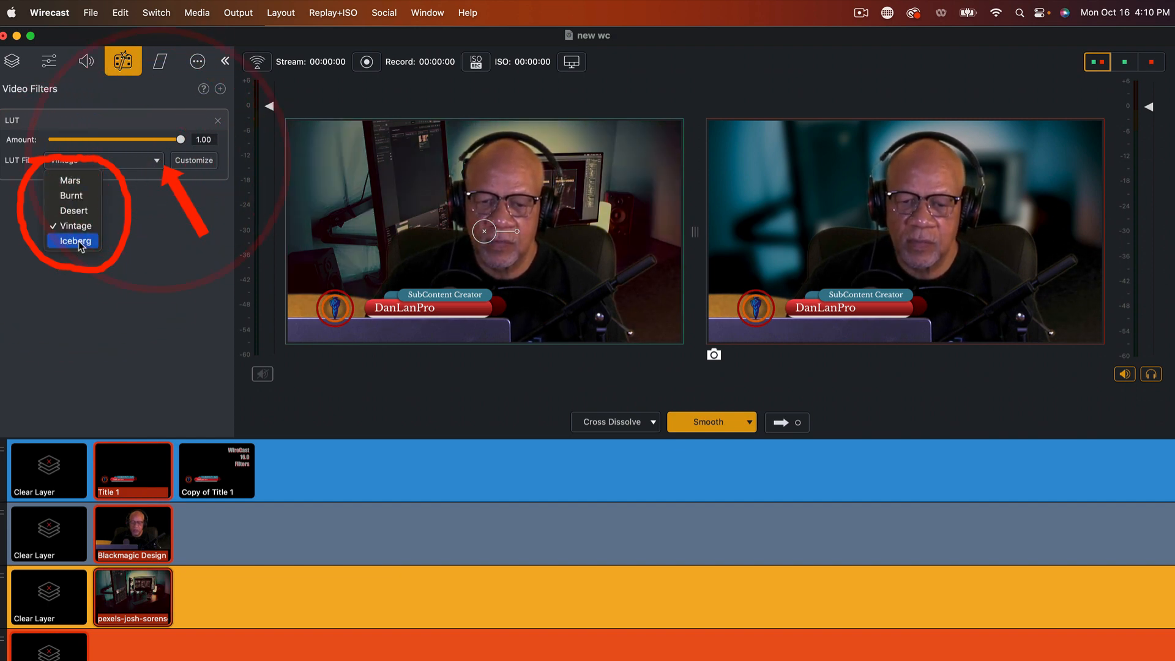
left_click(74, 245)
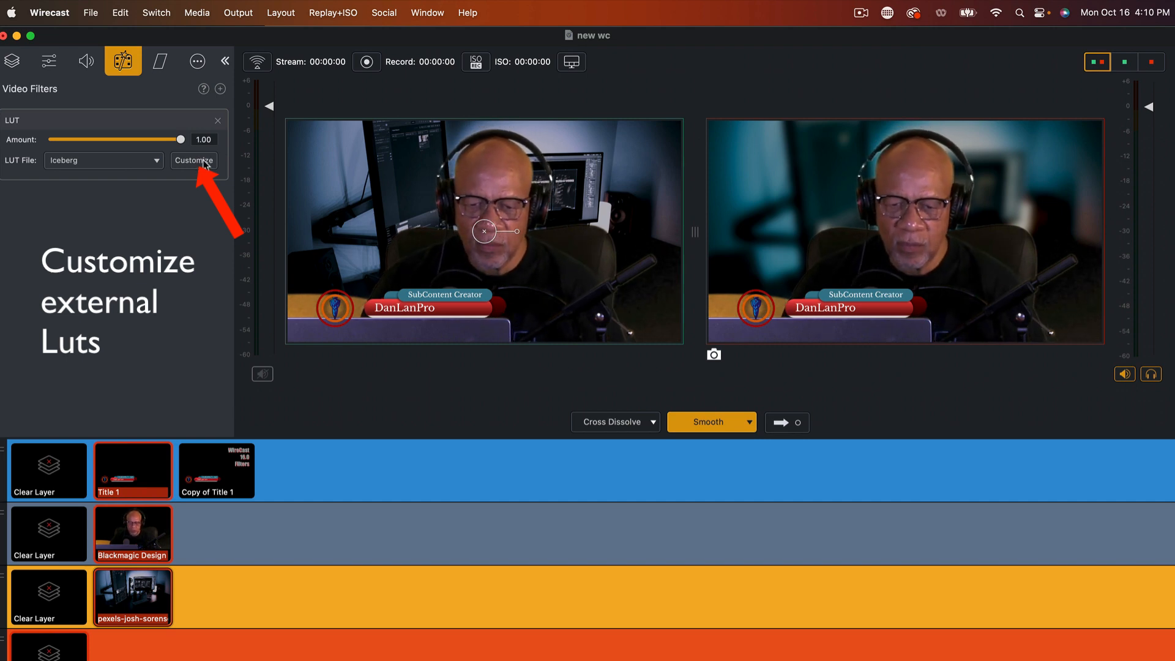
Replace the background image's LUT filter with a Blur filter and set its radius to 12.56.
left_click(158, 162)
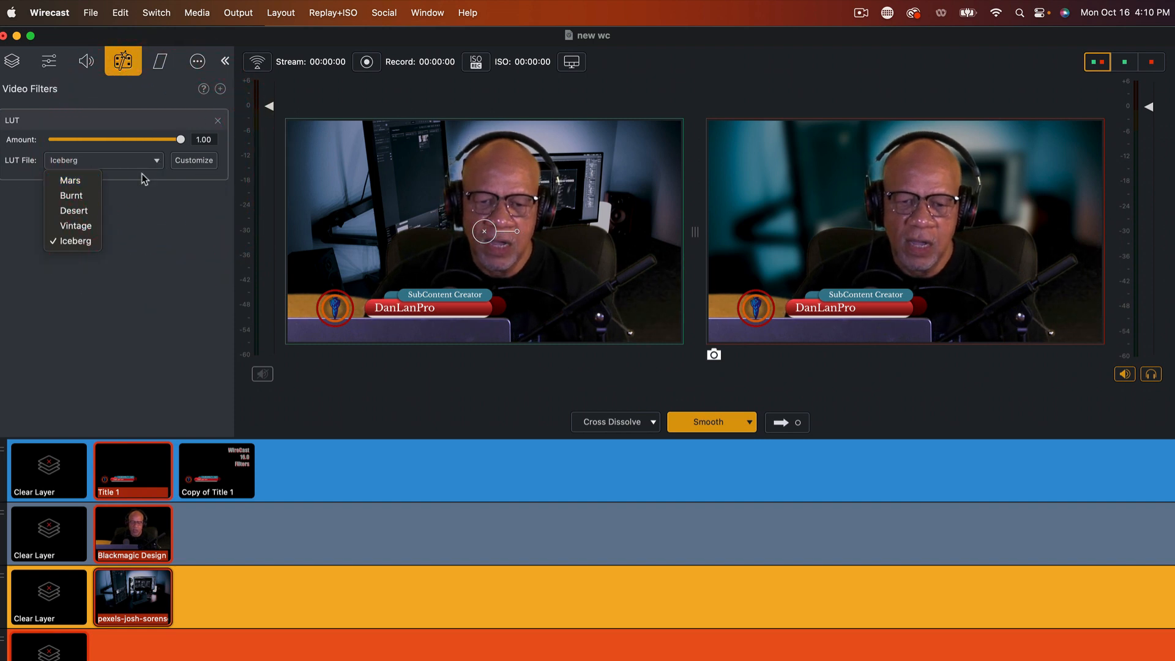
left_click(156, 160)
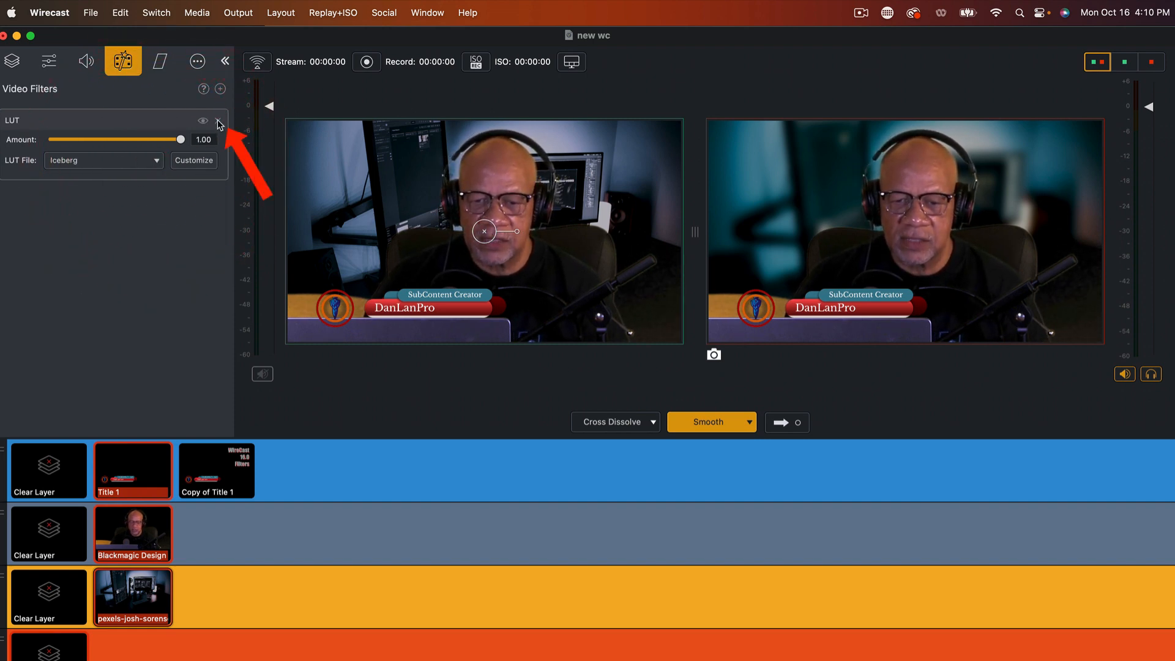
left_click(218, 121)
left_click(221, 89)
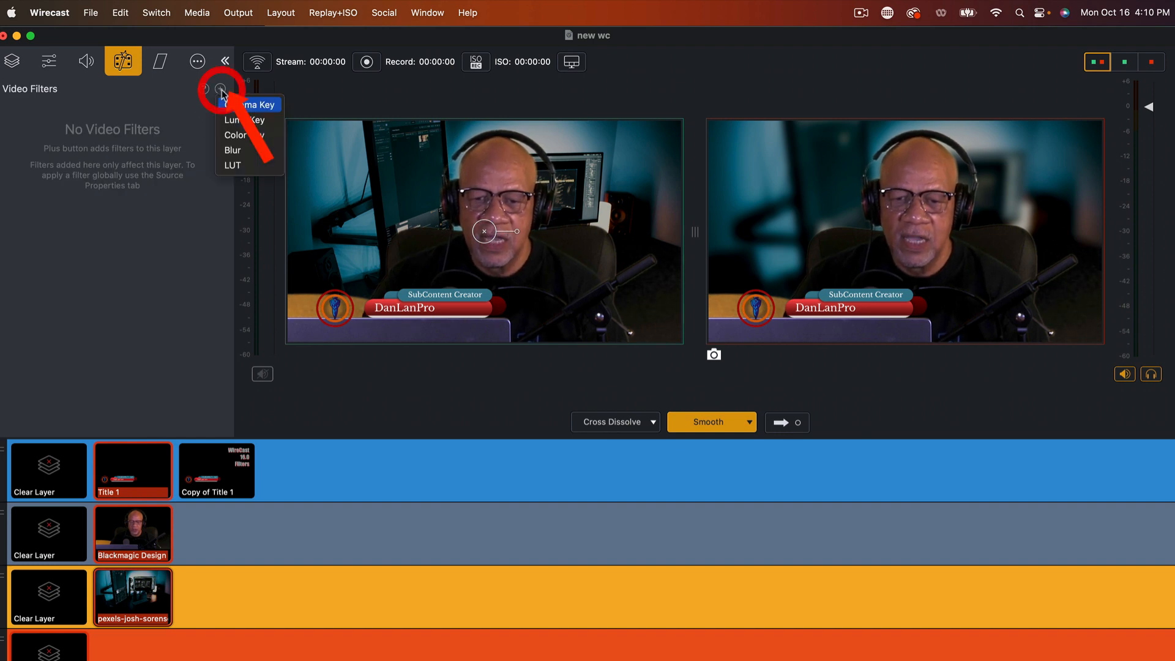
left_click(237, 155)
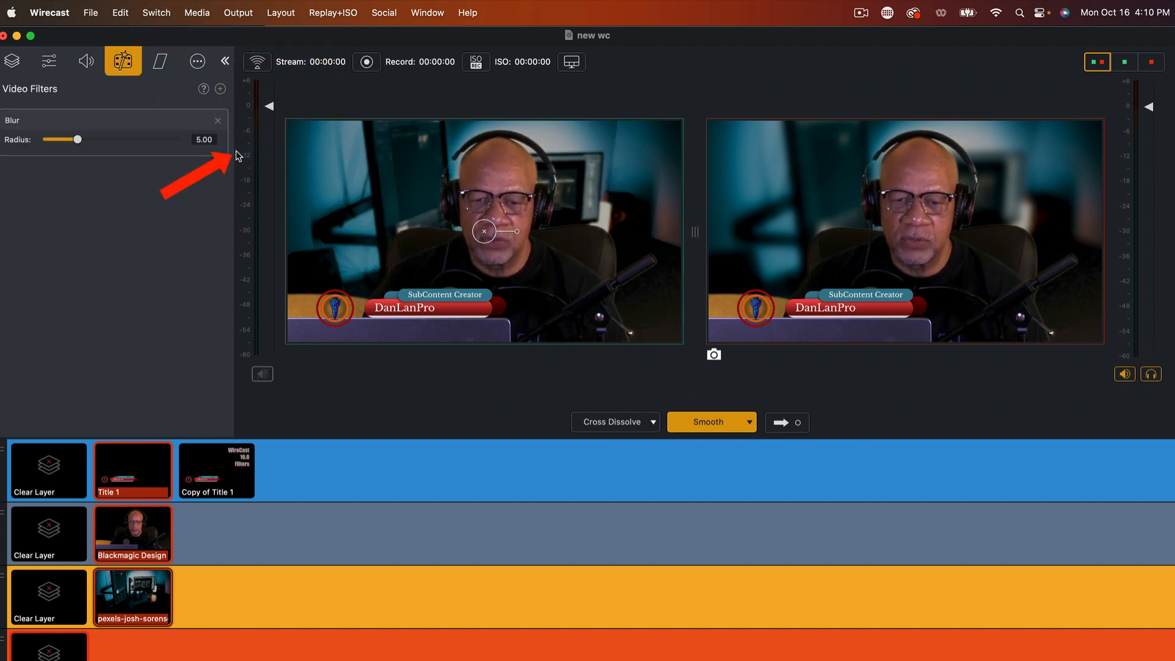
left_click_drag(76, 141, 129, 140)
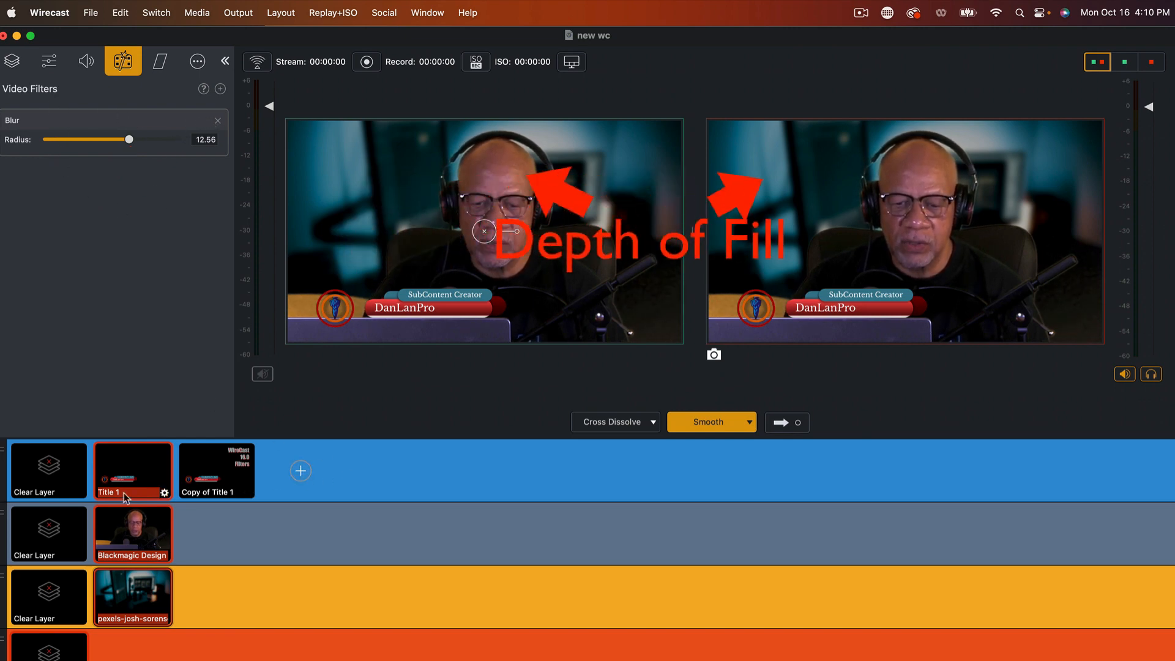
scroll(170, 291, "up", 1)
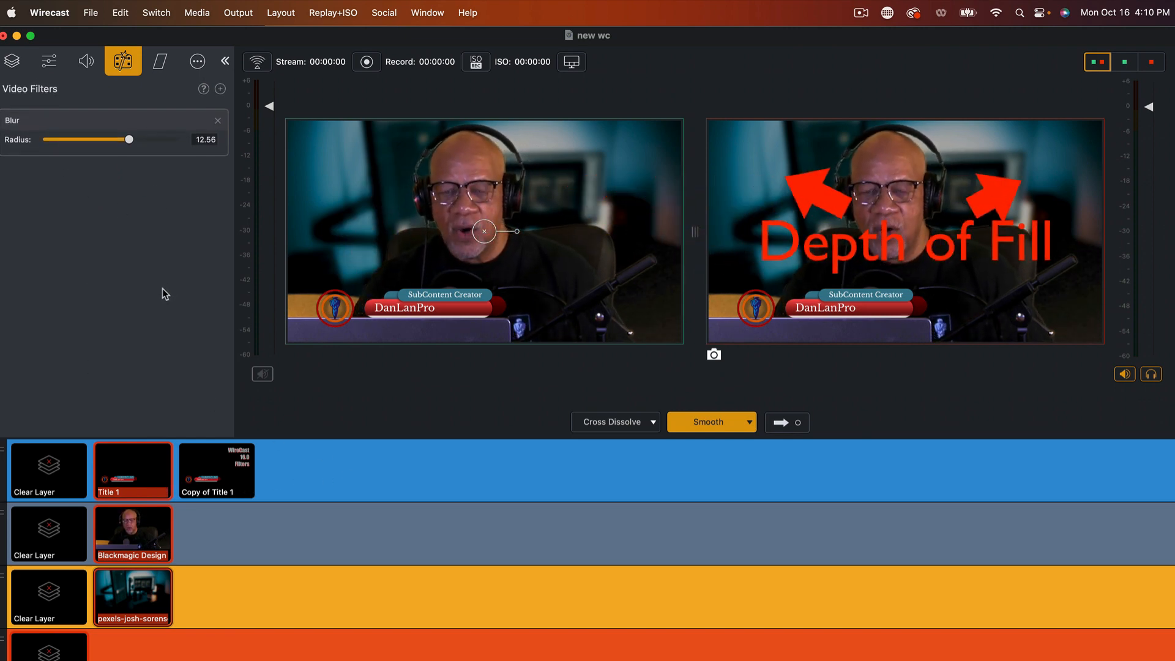